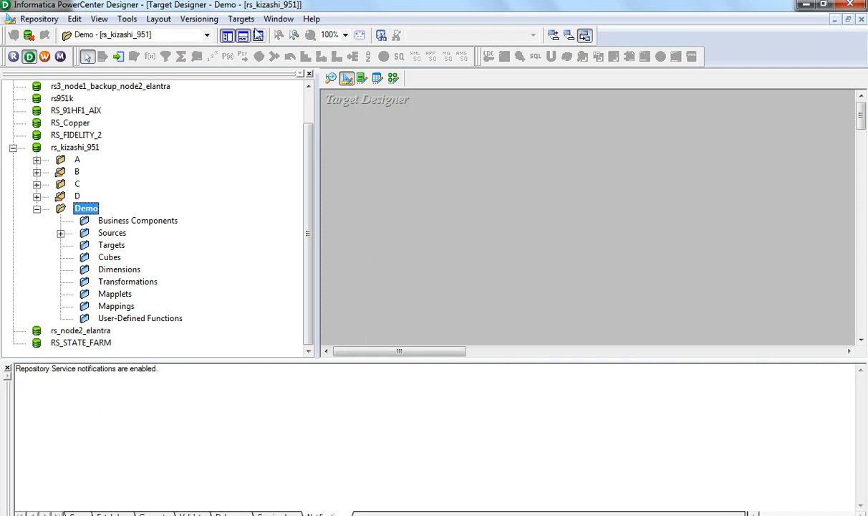
# - Create a new Oracle target table named 'mytable' on the Target Designer canvas
pyautogui.click(242, 19)
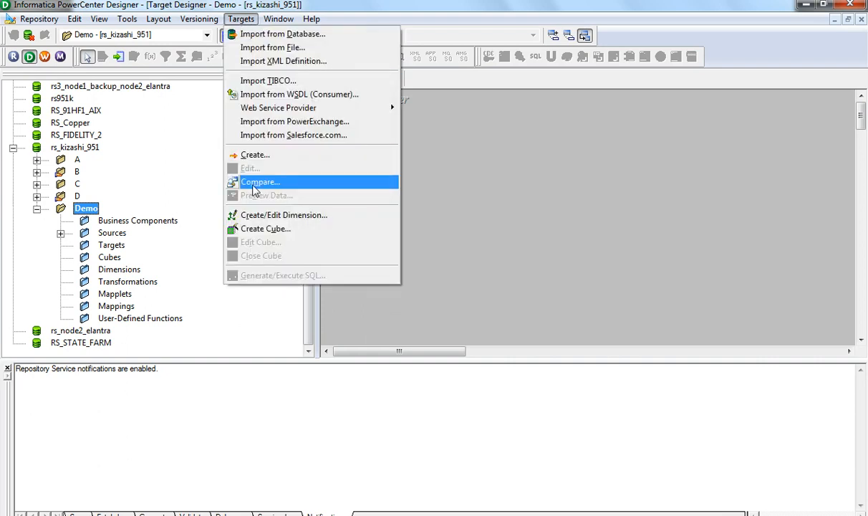
pyautogui.click(255, 154)
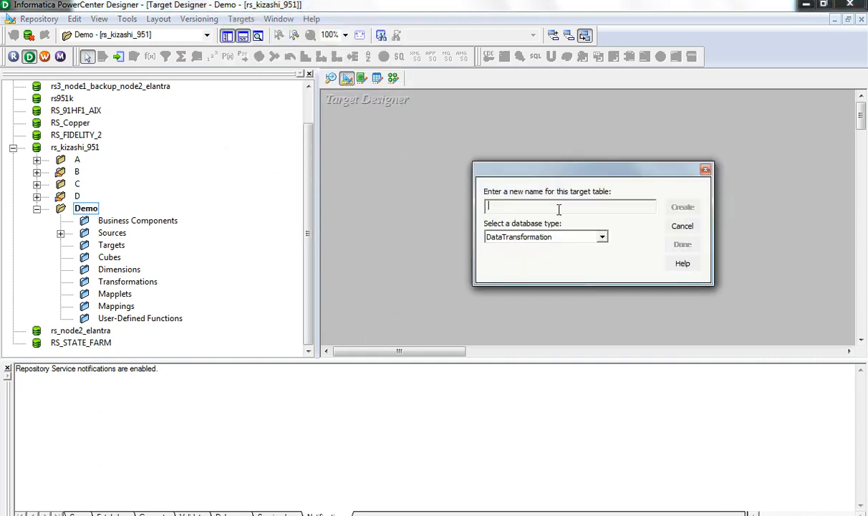
pyautogui.write('mytable')
pyautogui.click(602, 238)
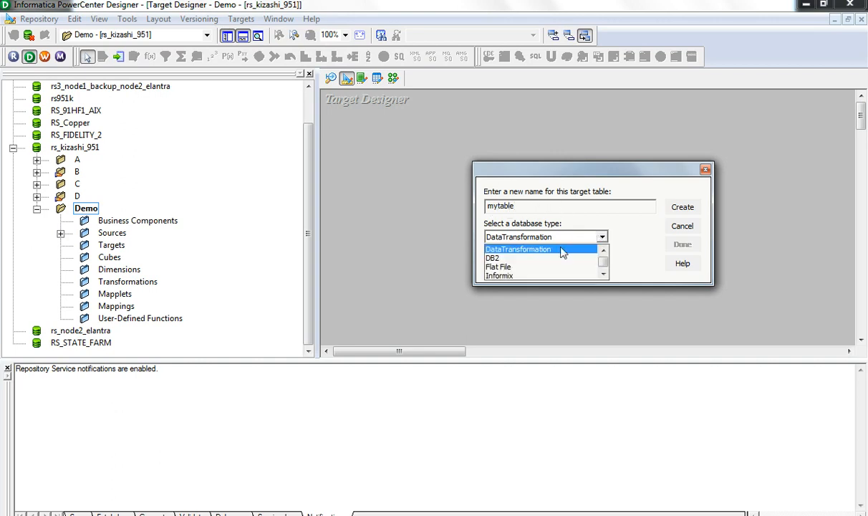
pyautogui.click(603, 276)
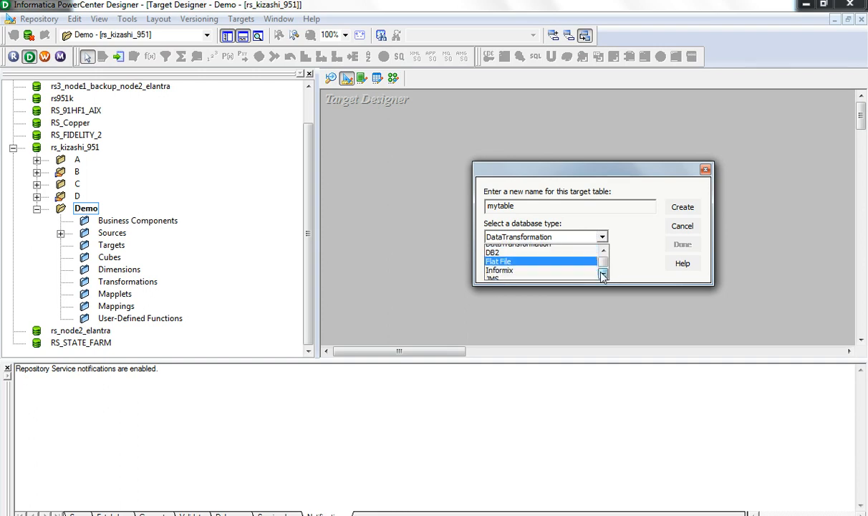
pyautogui.click(602, 275)
pyautogui.click(602, 276)
pyautogui.click(603, 275)
pyautogui.click(602, 276)
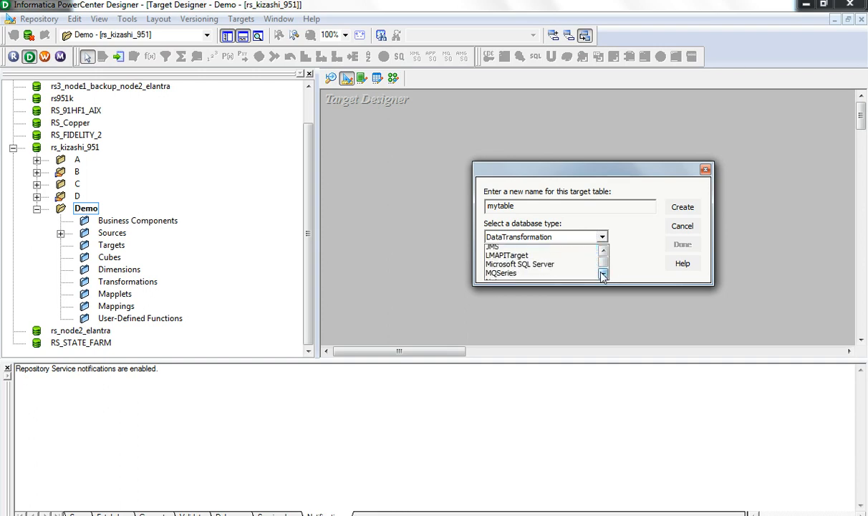
pyautogui.press('o')
pyautogui.press('o')
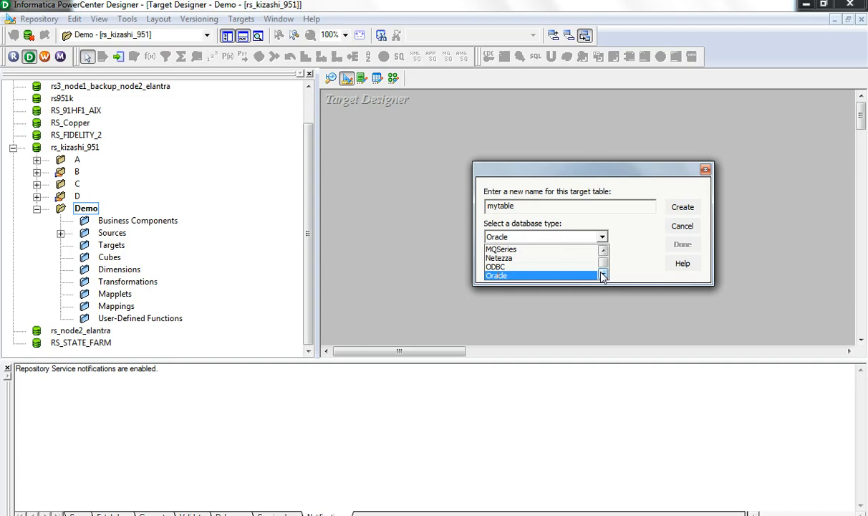
pyautogui.click(505, 276)
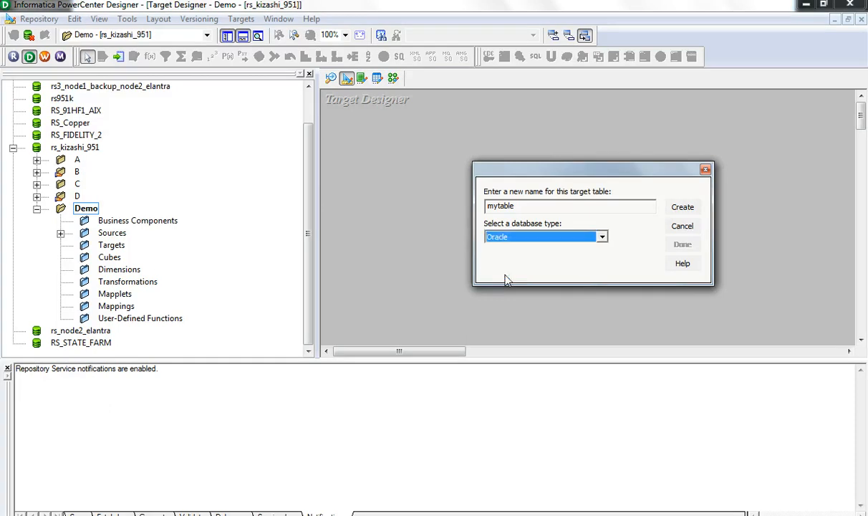
pyautogui.click(684, 208)
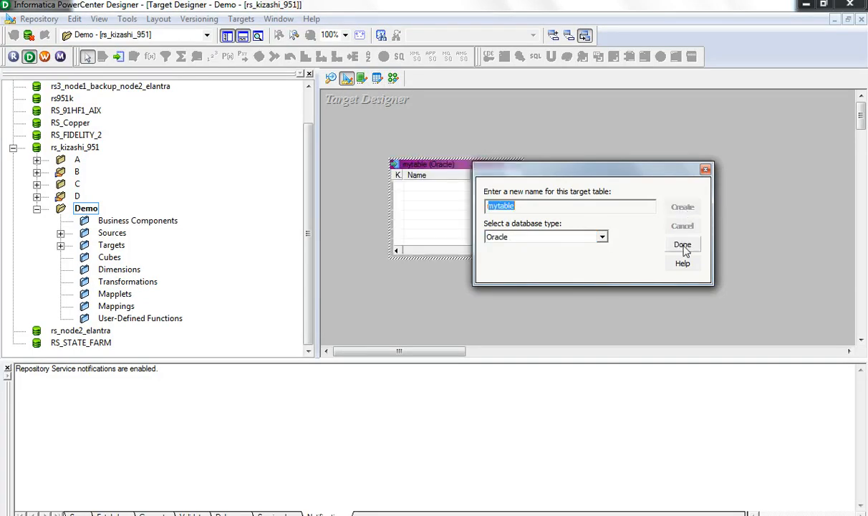
pyautogui.click(683, 245)
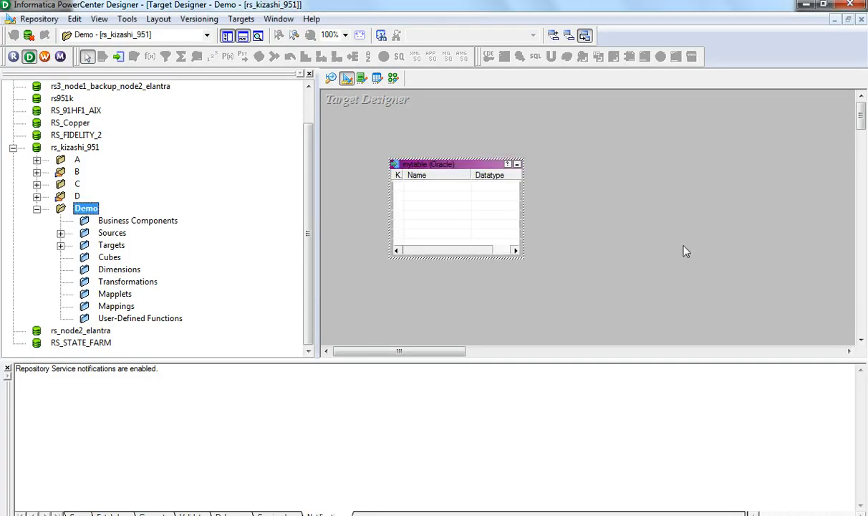
# - Add two columns to mytable, named 'id' and 'name'
pyautogui.doubleClick(442, 168)
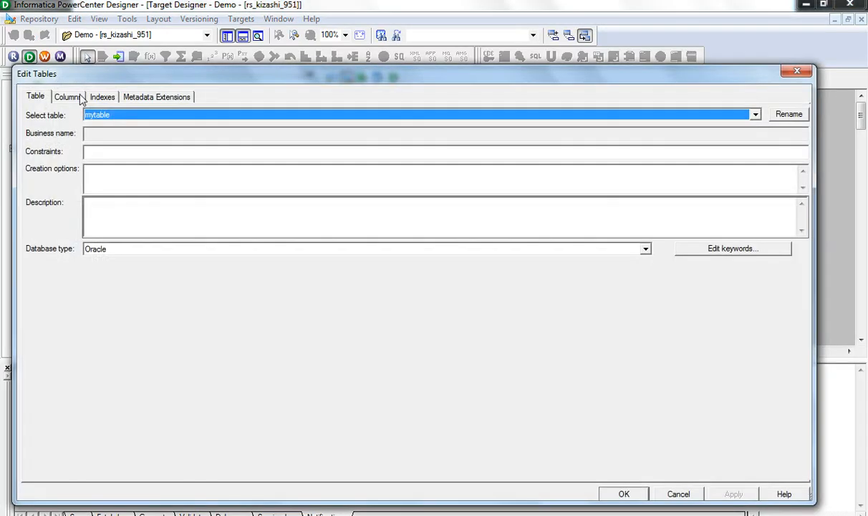
pyautogui.click(69, 97)
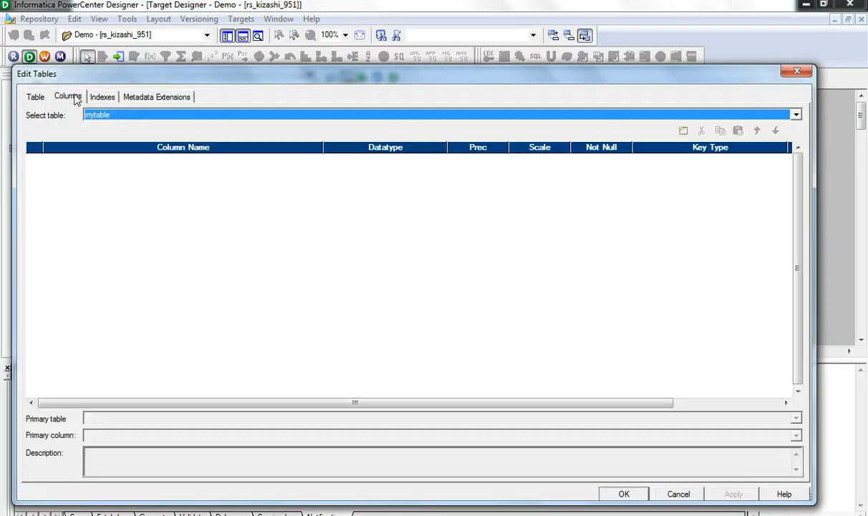
pyautogui.click(684, 130)
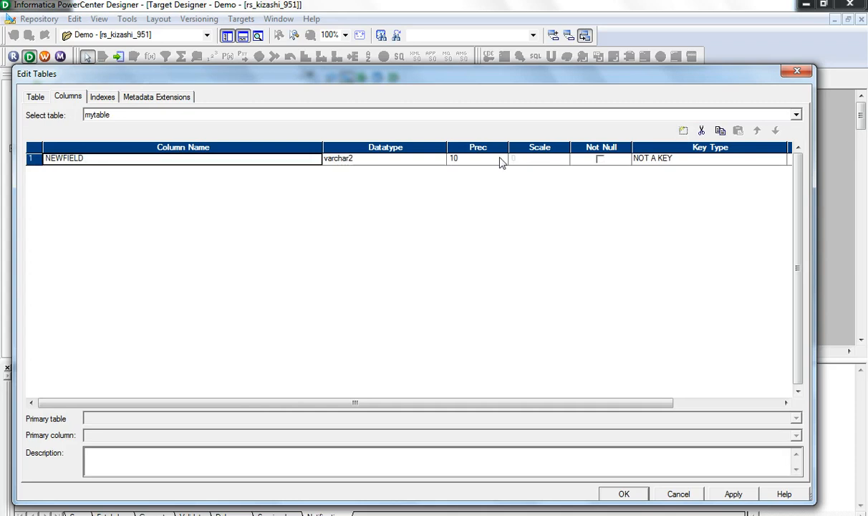
pyautogui.click(74, 158)
pyautogui.doubleClick(74, 158)
pyautogui.write('id')
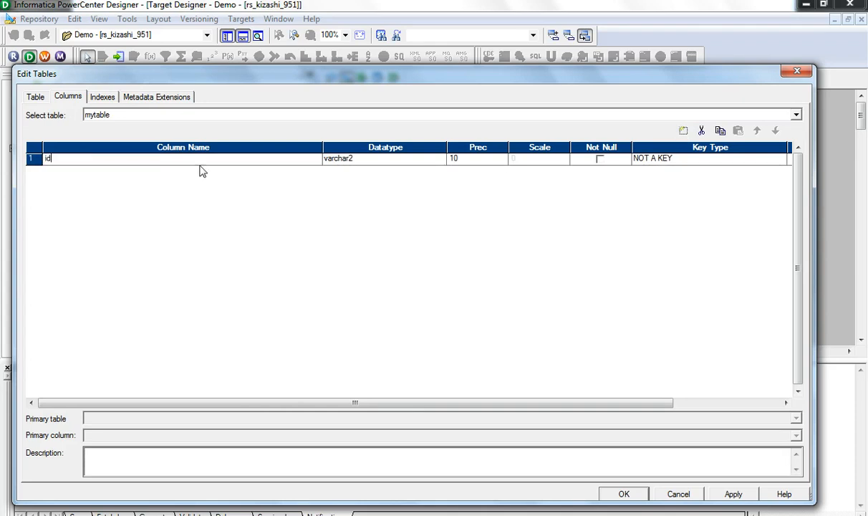
pyautogui.click(683, 131)
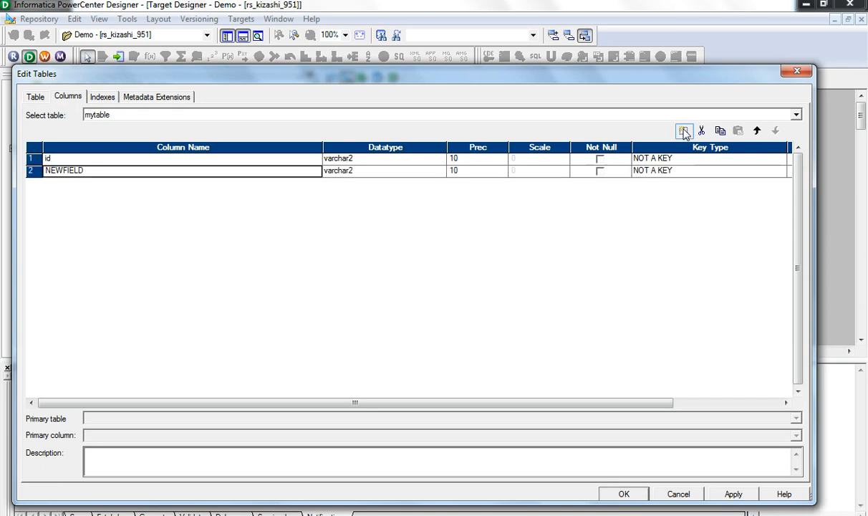
pyautogui.click(93, 170)
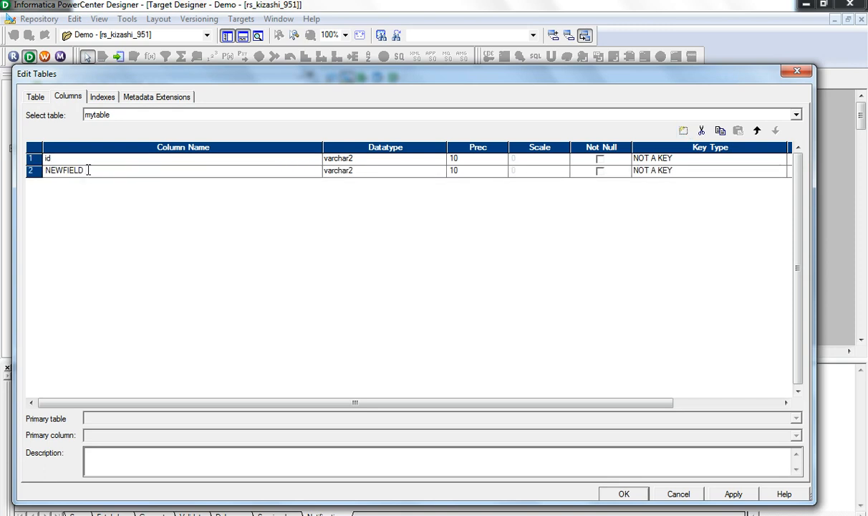
pyautogui.moveTo(89, 171); pyautogui.dragTo(6, 174)
pyautogui.write('name')
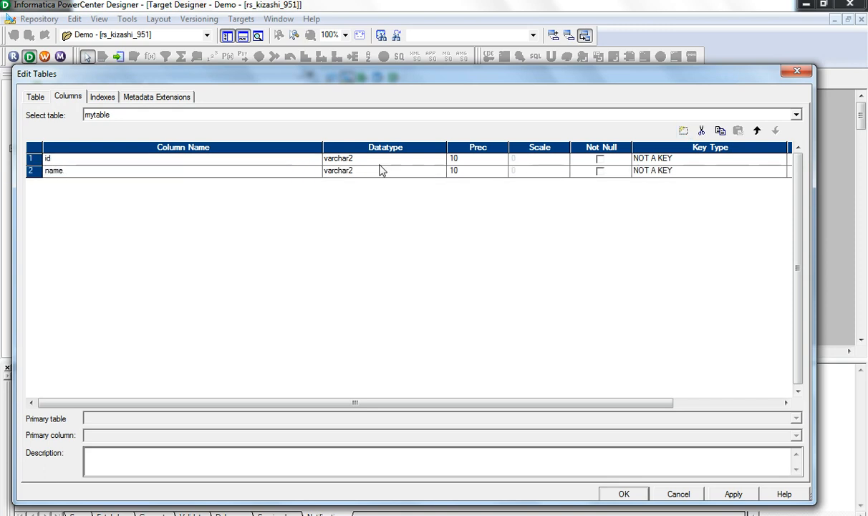
# - Make id a number(p,s) column with scale 2
pyautogui.click(365, 159)
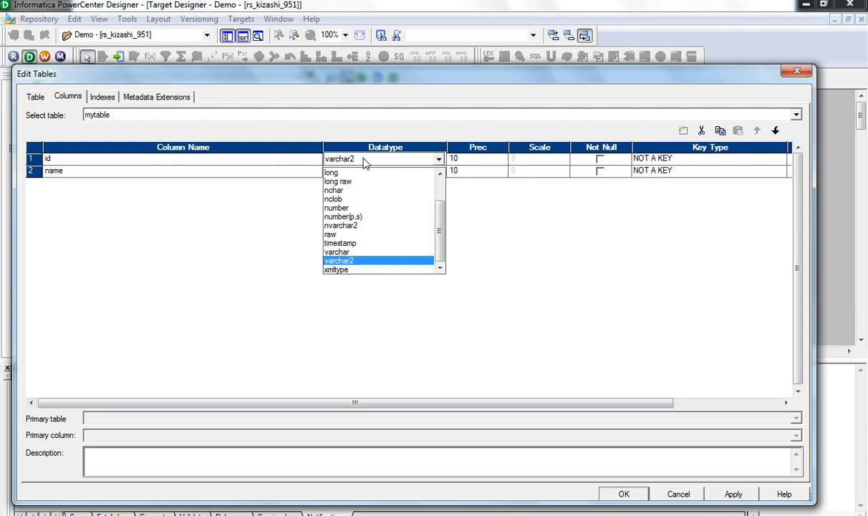
pyautogui.click(344, 216)
pyautogui.click(513, 159)
pyautogui.write('2')
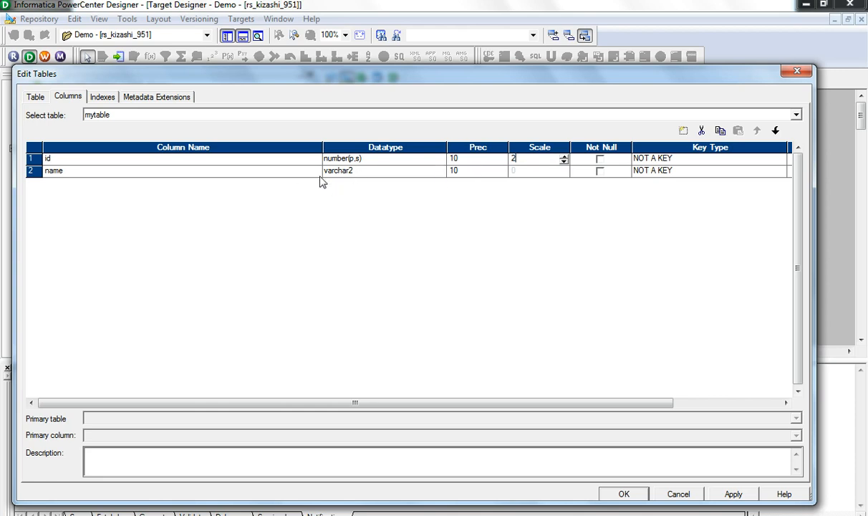
pyautogui.click(464, 176)
# - Set name's precision to 30, make id the primary key, and keep name as not a key
pyautogui.write('30')
pyautogui.click(670, 158)
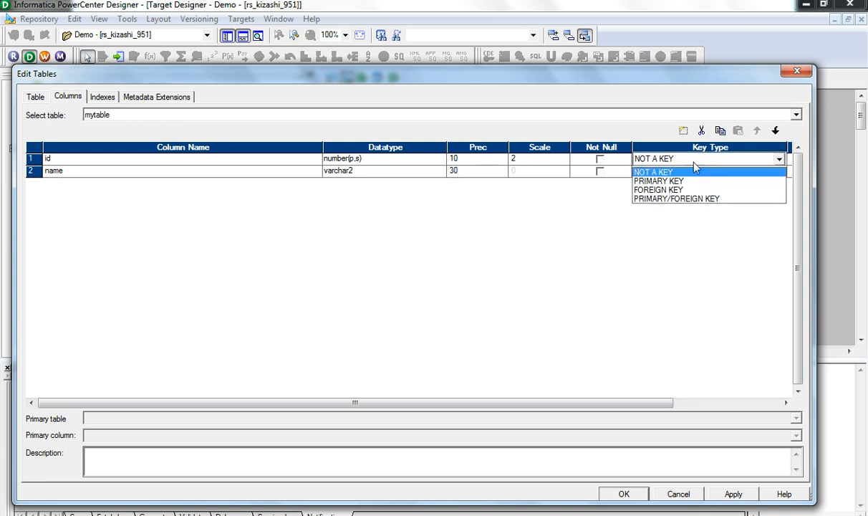
pyautogui.click(682, 181)
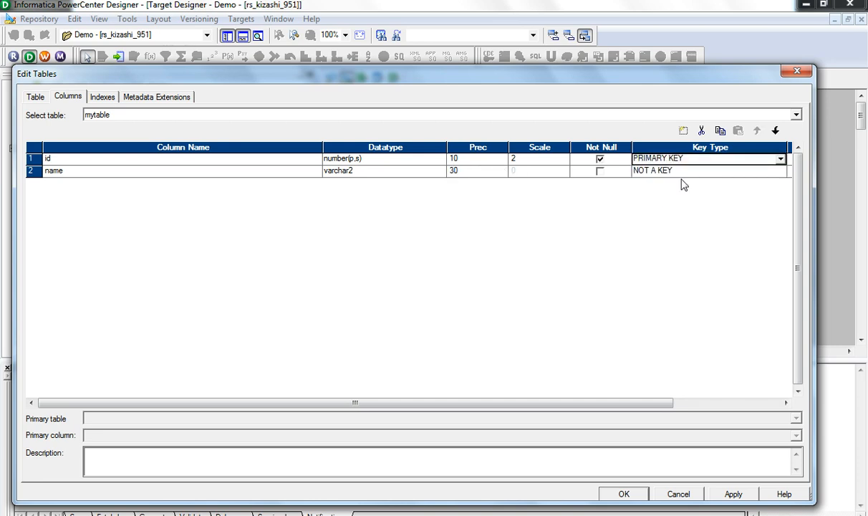
pyautogui.click(668, 176)
pyautogui.click(668, 176)
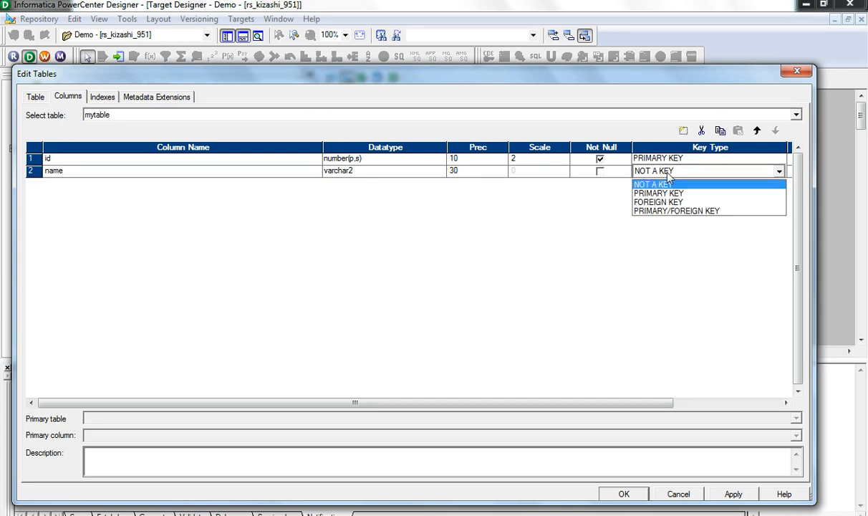
pyautogui.click(662, 201)
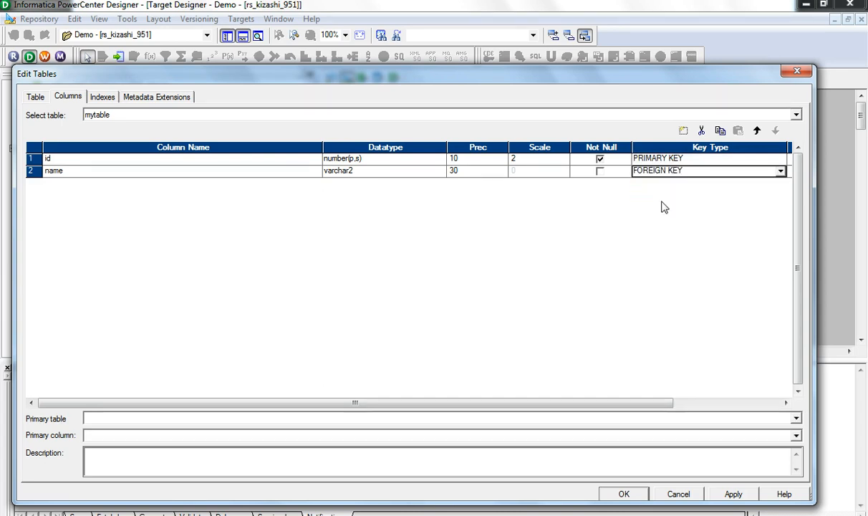
pyautogui.click(95, 419)
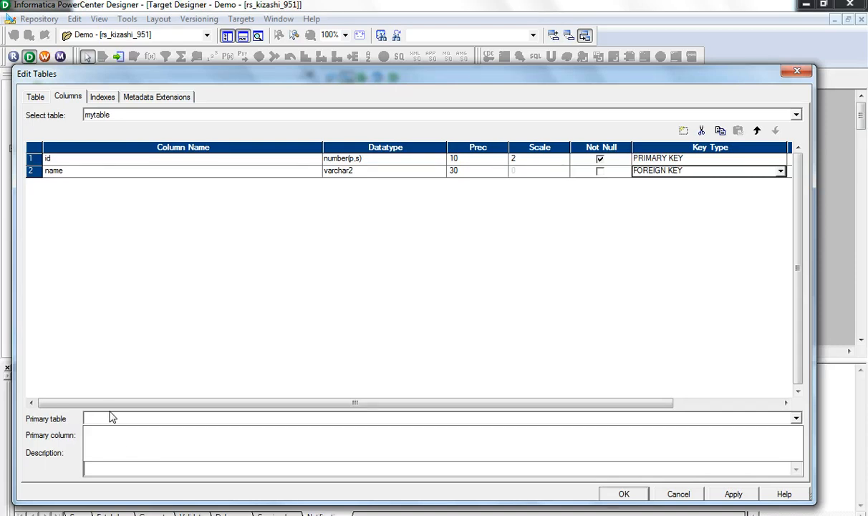
pyautogui.click(670, 178)
pyautogui.click(670, 177)
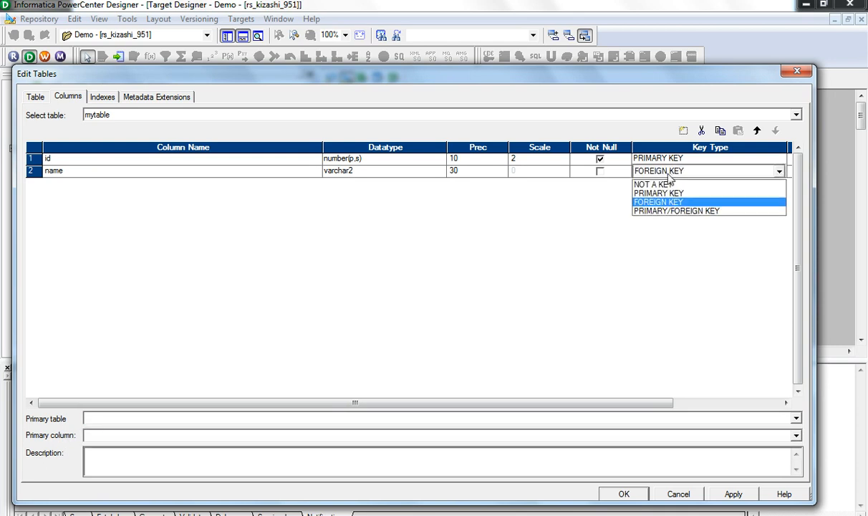
pyautogui.click(658, 185)
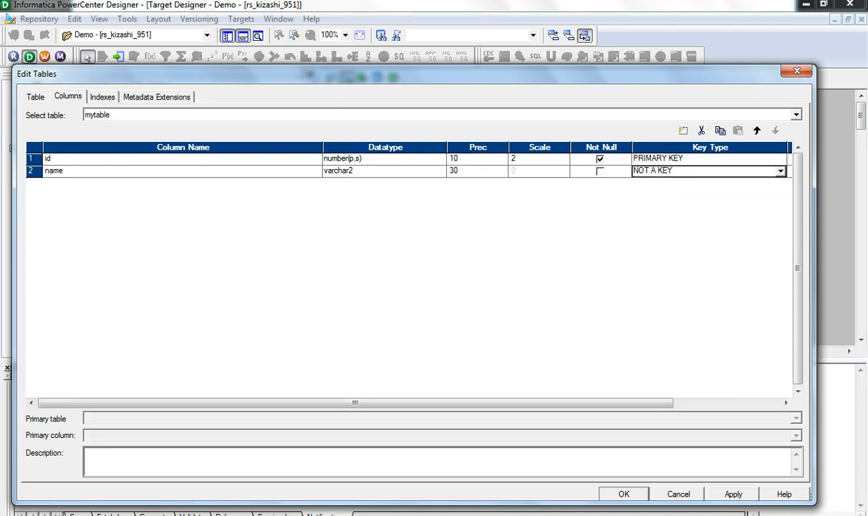
# - Apply the column changes and close the mytable editor
pyautogui.click(726, 497)
pyautogui.click(634, 494)
pyautogui.click(594, 301)
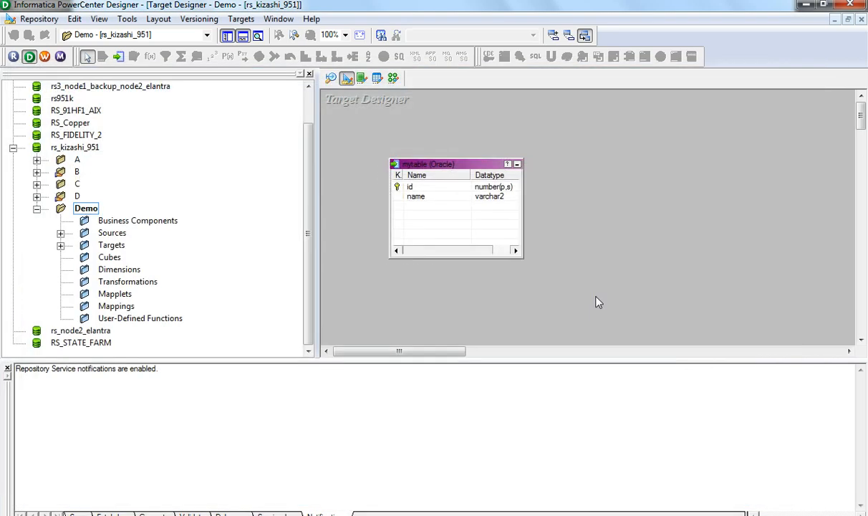
# - Save the mytable target to the repository's Demo folder
pyautogui.click(40, 19)
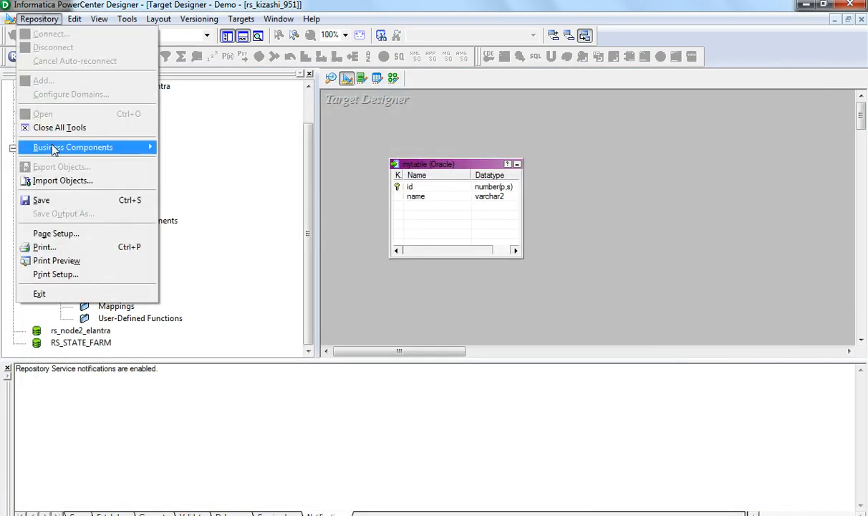
pyautogui.click(47, 200)
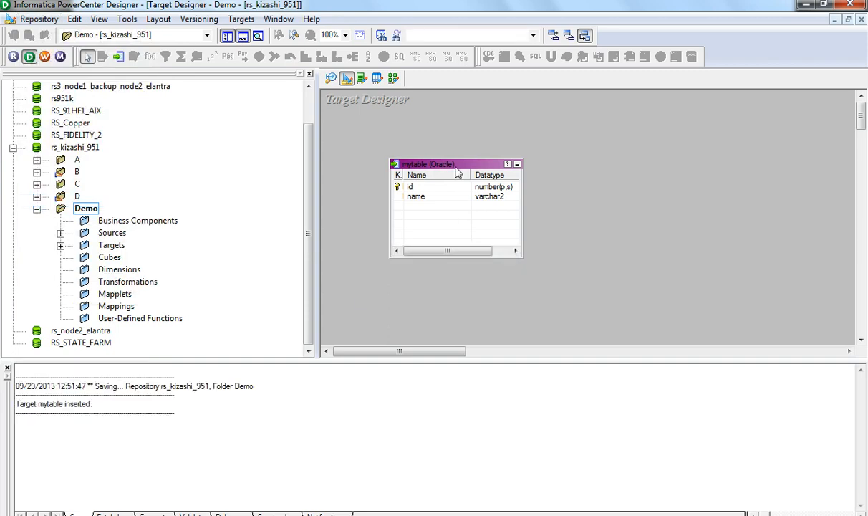
pyautogui.moveTo(458, 174)
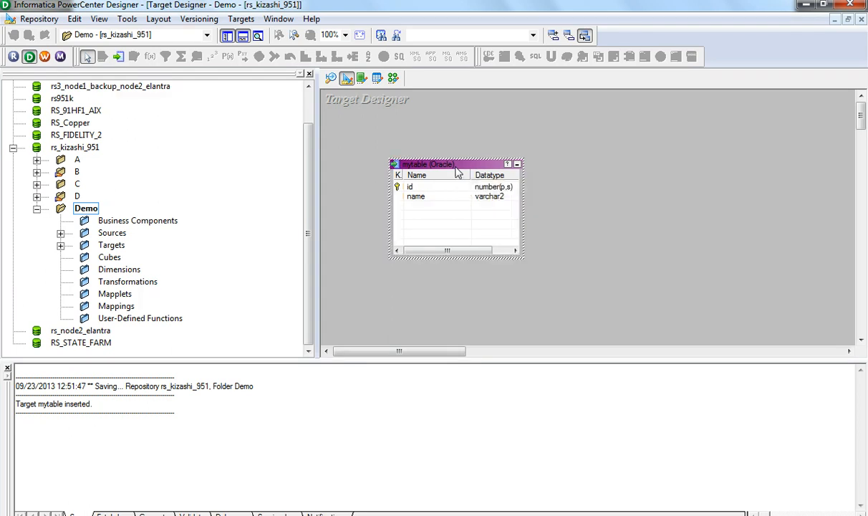
pyautogui.click(242, 19)
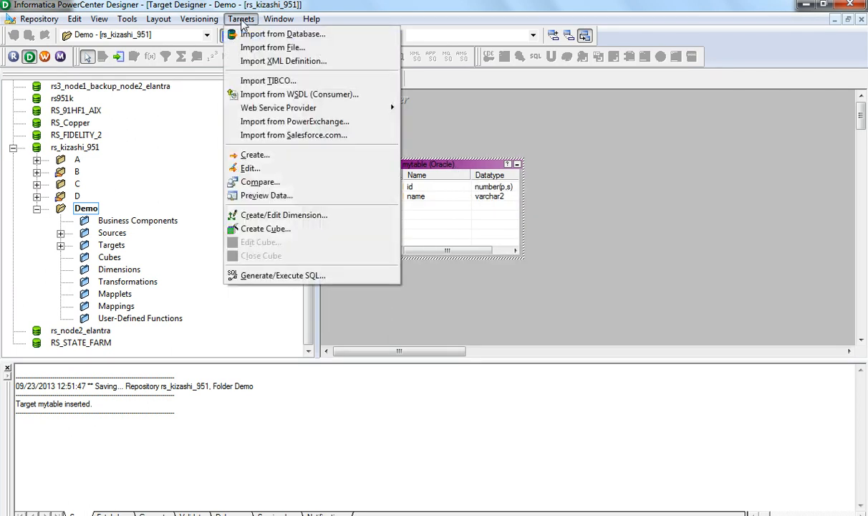
# - Set SQL generation to selected tables only, with primary key, drop table and drop index options
pyautogui.click(282, 276)
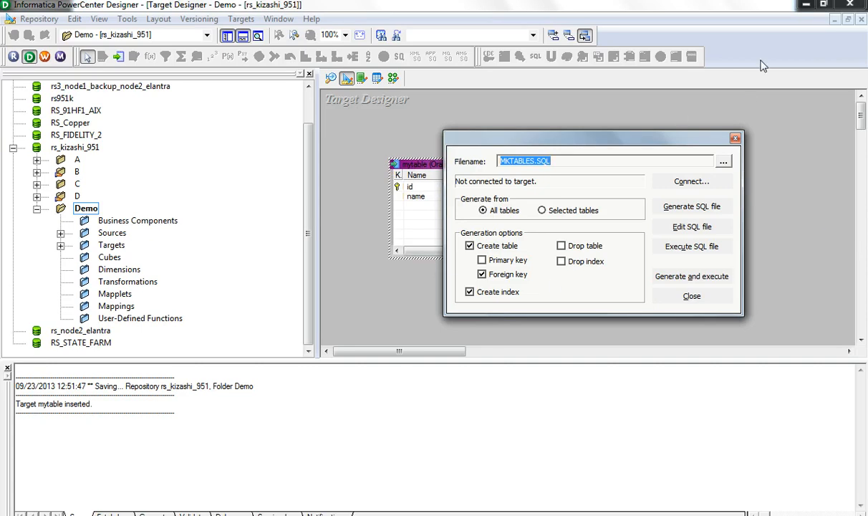
pyautogui.click(543, 210)
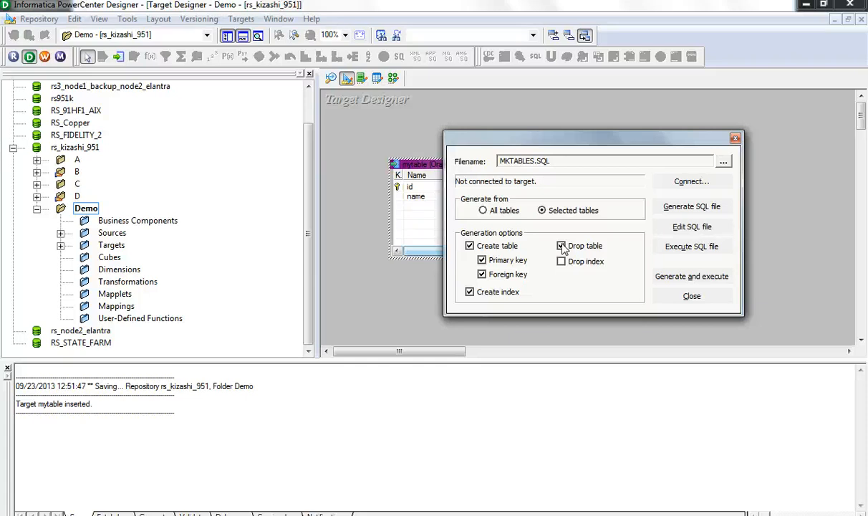
pyautogui.click(561, 262)
# - Generate MKTABLES.SQL, overwriting the existing copy
pyautogui.click(673, 210)
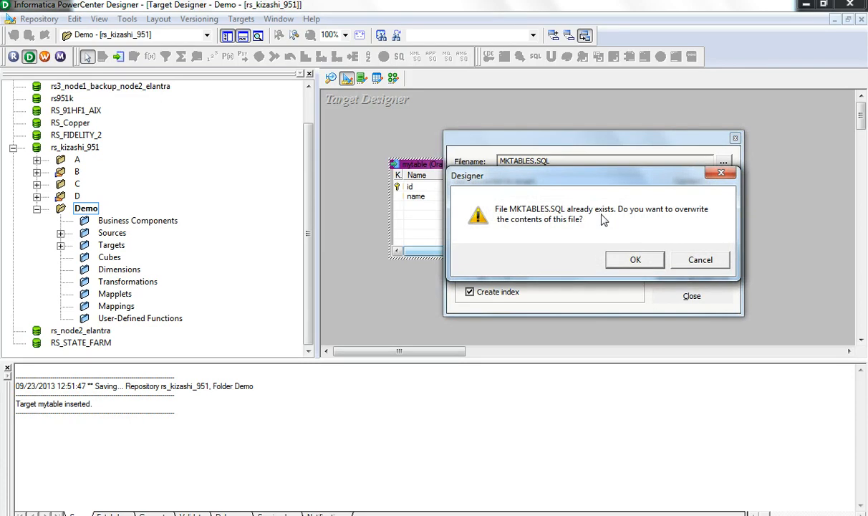
pyautogui.click(633, 262)
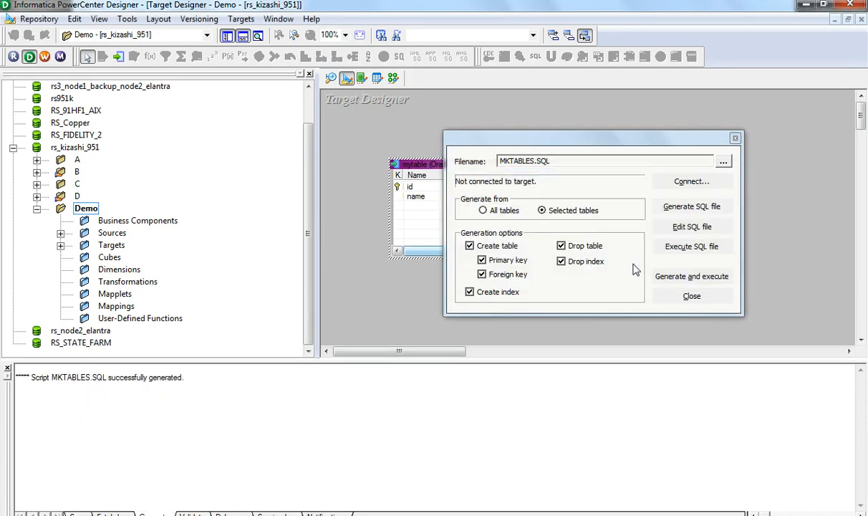
# - Review MKTABLES.SQL in Notepad: DROP TABLE, CREATE TABLE mytable, and the primary key statement
pyautogui.click(692, 227)
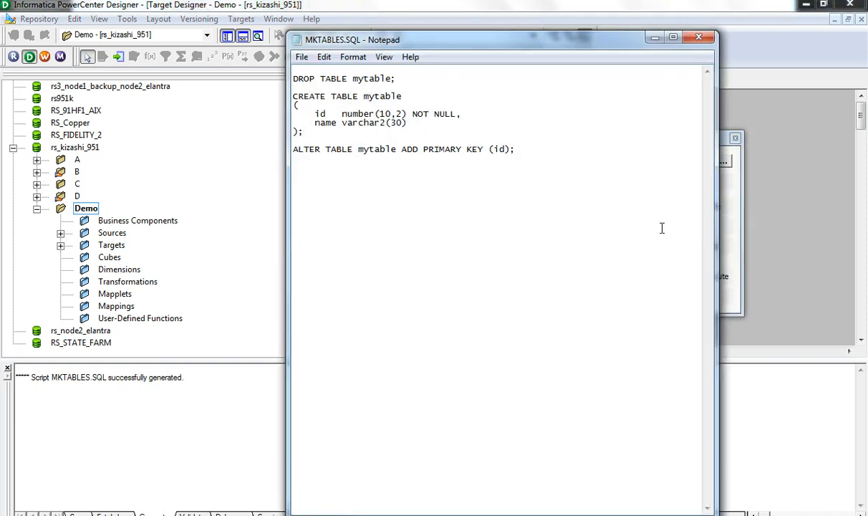
pyautogui.moveTo(398, 79); pyautogui.dragTo(291, 78)
pyautogui.moveTo(312, 133); pyautogui.dragTo(269, 97)
pyautogui.moveTo(516, 149); pyautogui.dragTo(297, 149)
# - Close the script, attempt Execute SQL file, and cancel the ODBC connection prompt
pyautogui.click(553, 142)
pyautogui.click(654, 36)
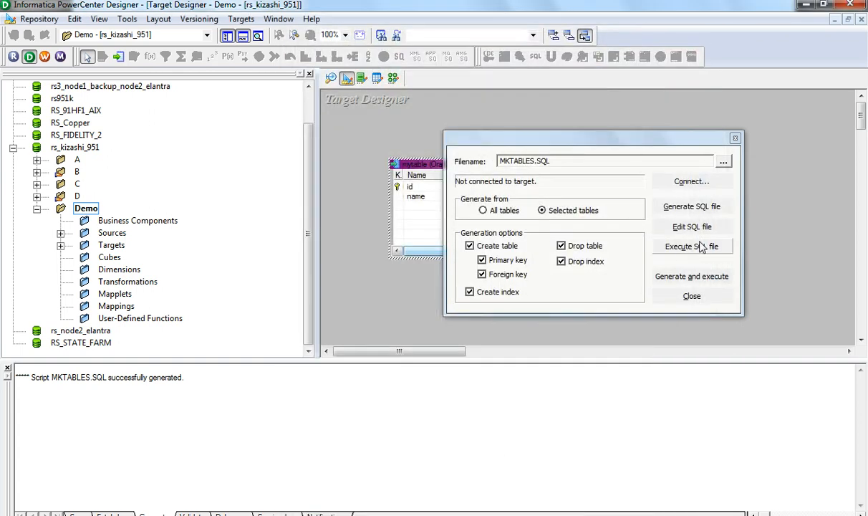
pyautogui.click(677, 251)
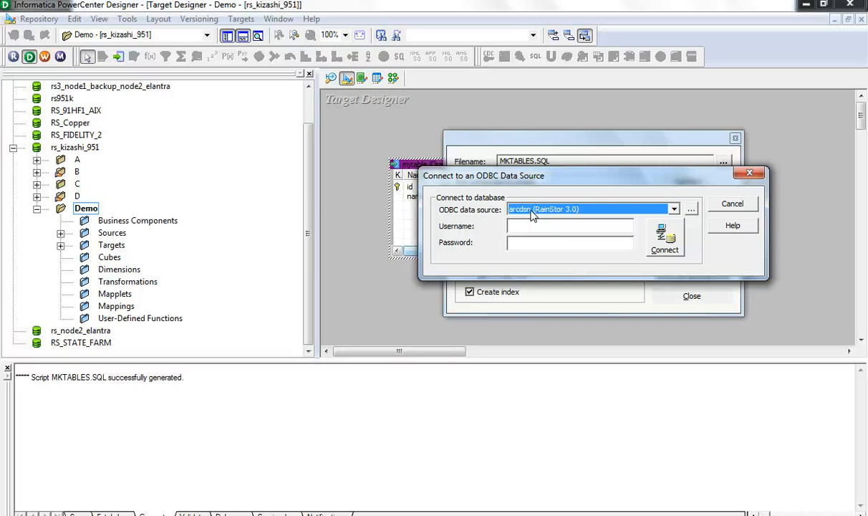
pyautogui.click(733, 207)
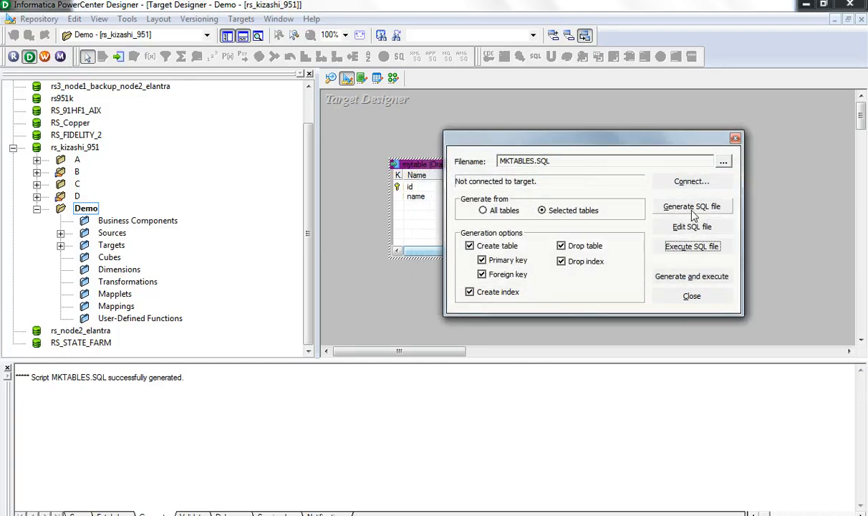
# - Generate and execute MKTABLES.SQL on the mydatabase ODBC source, logging in with the database username and password
pyautogui.click(683, 280)
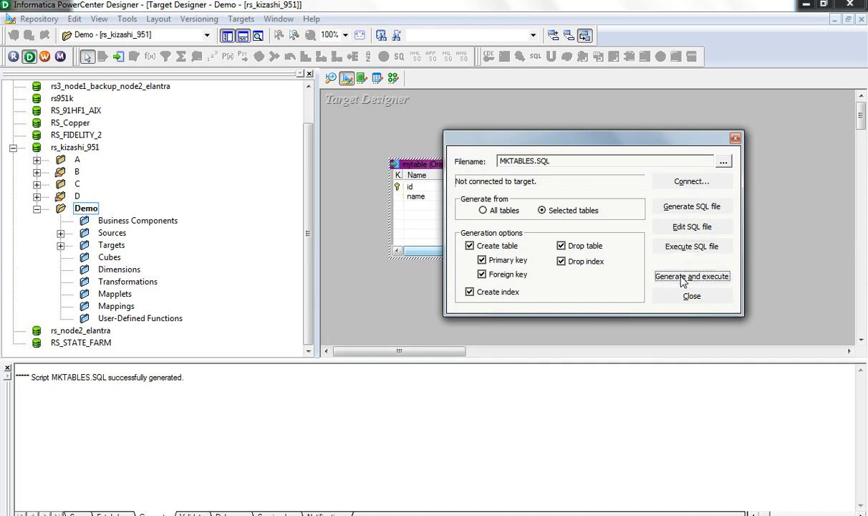
pyautogui.click(673, 210)
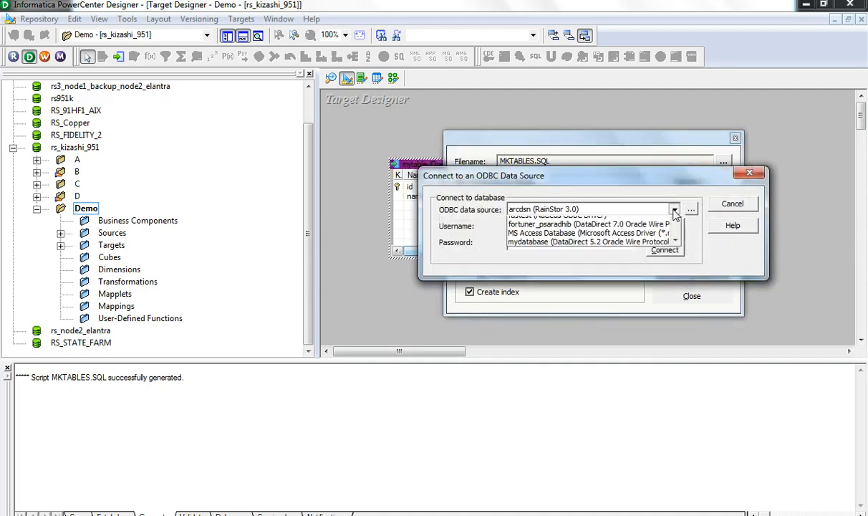
pyautogui.click(603, 294)
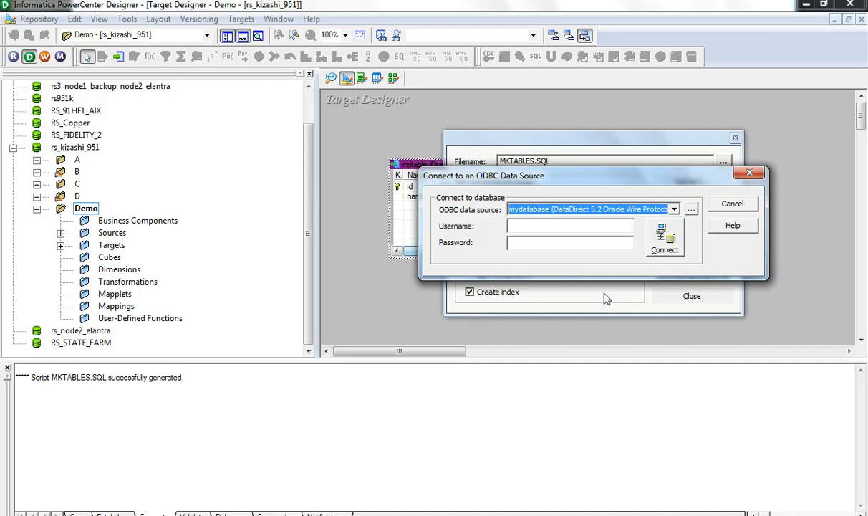
pyautogui.click(565, 228)
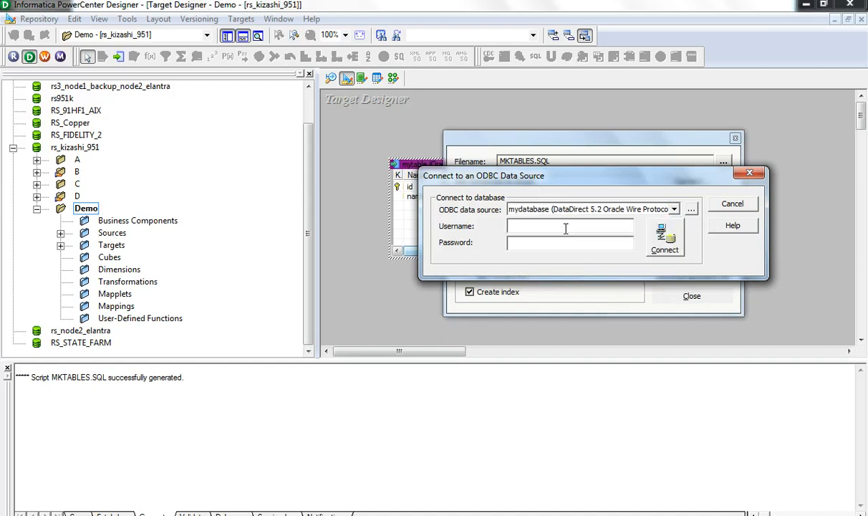
pyautogui.click(551, 243)
pyautogui.write('********')
pyautogui.click(665, 239)
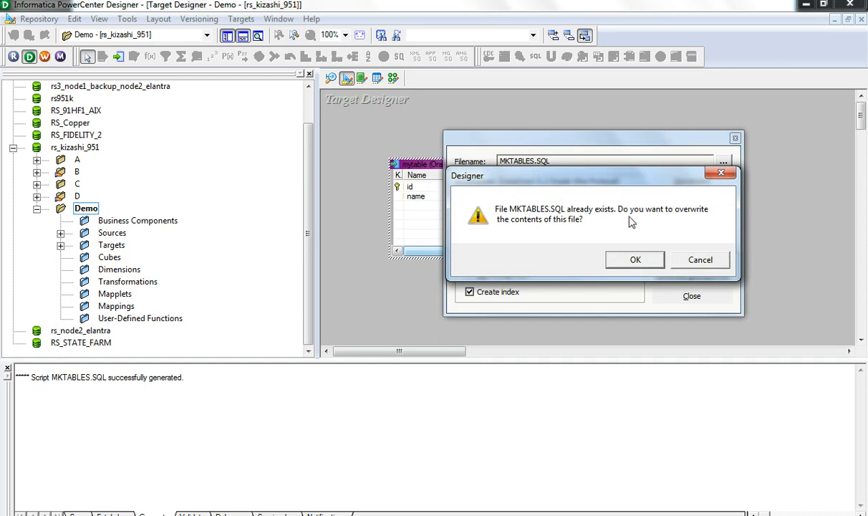
pyautogui.click(632, 261)
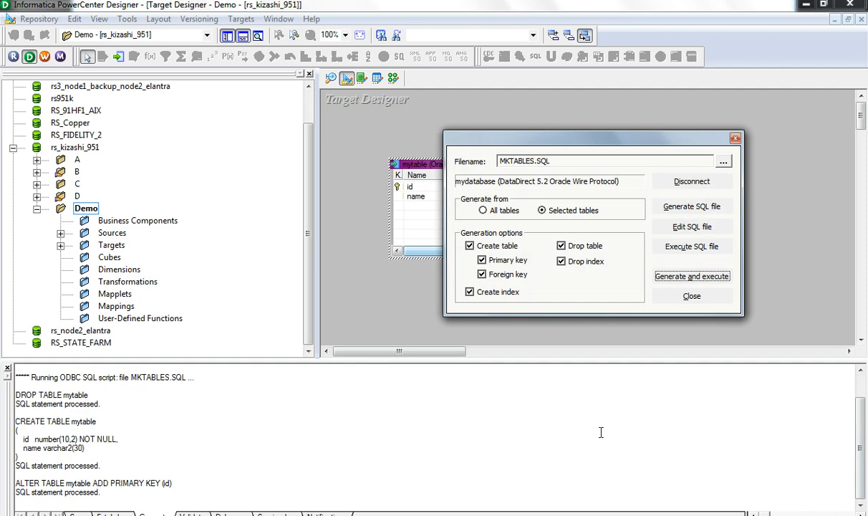
pyautogui.click(113, 495)
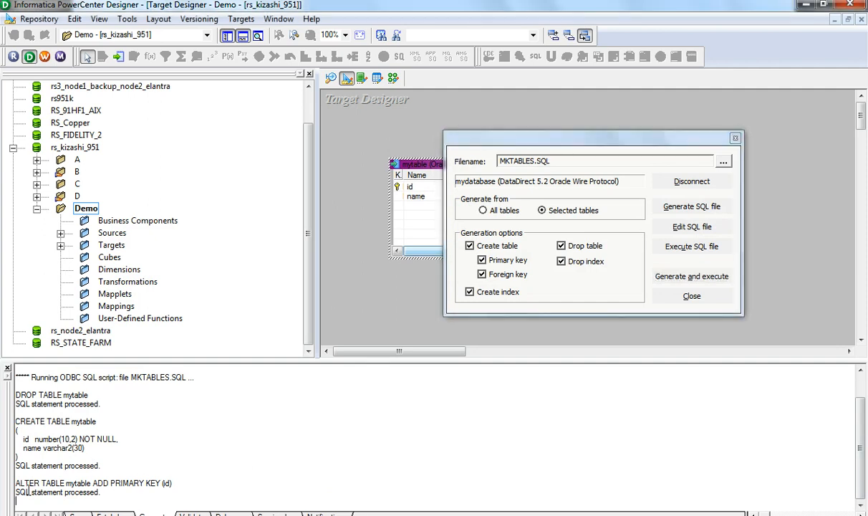
# - Check the final statement-processed message in the log and close the SQL generation dialog
pyautogui.moveTo(103, 493); pyautogui.dragTo(7, 492)
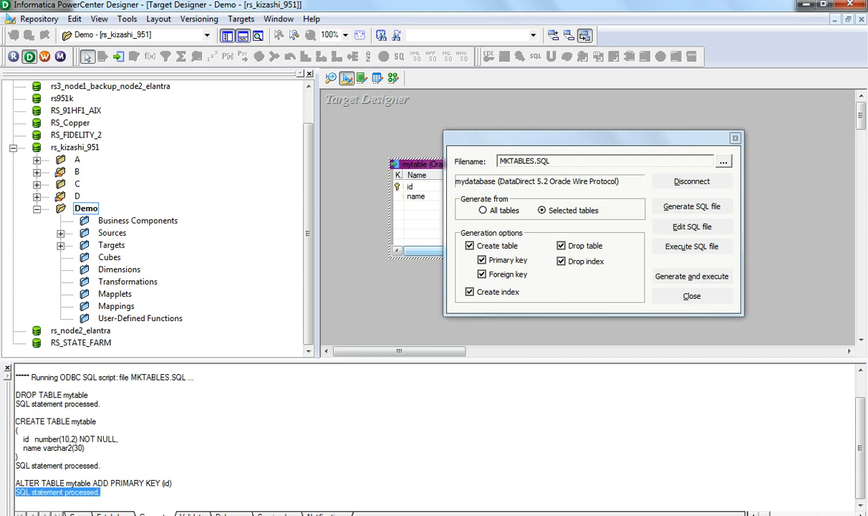
pyautogui.click(129, 440)
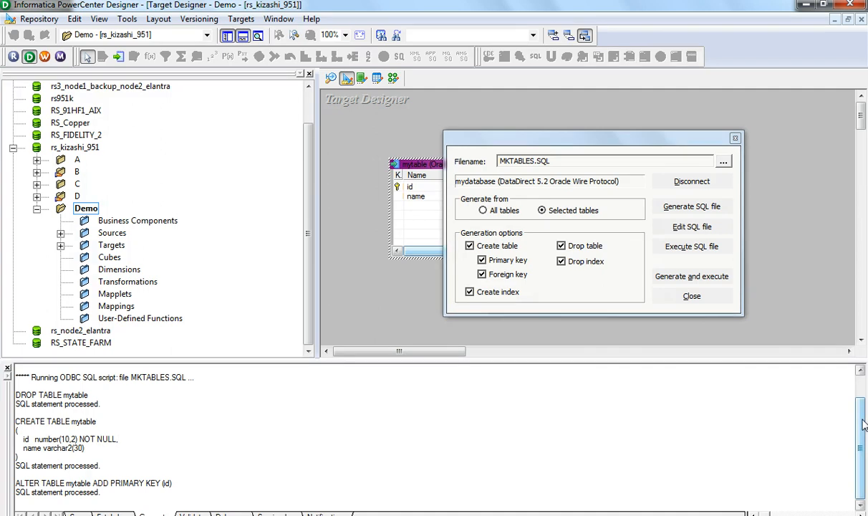
pyautogui.moveTo(863, 423); pyautogui.dragTo(863, 391)
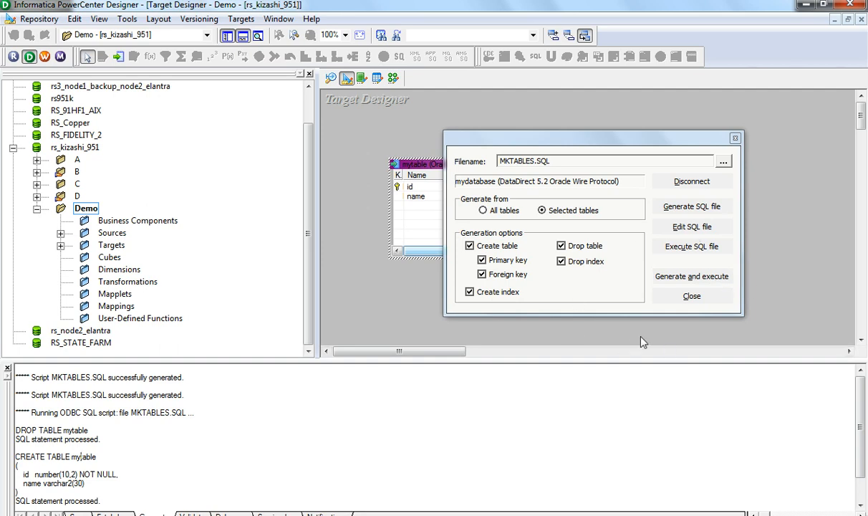
pyautogui.click(691, 295)
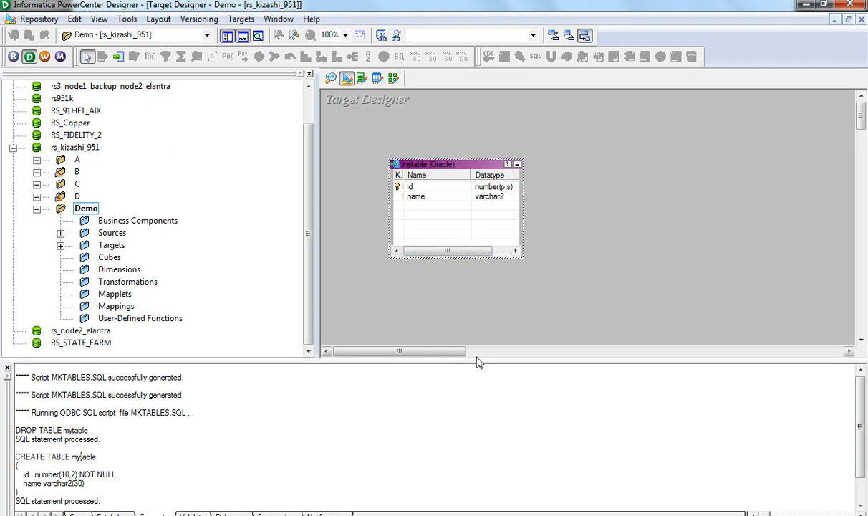
# - Switch to the PowerPoint slide show and advance to the summary slide
pyautogui.moveTo(64, 512)
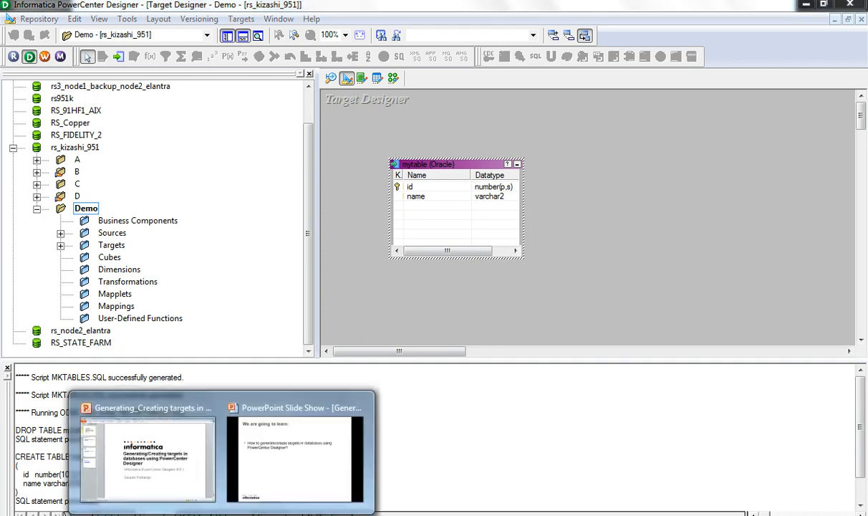
pyautogui.click(289, 458)
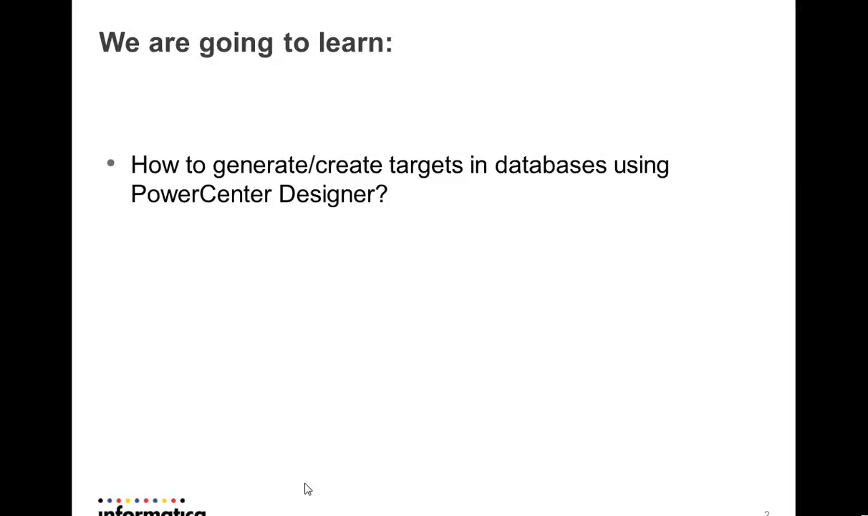
pyautogui.click(432, 377)
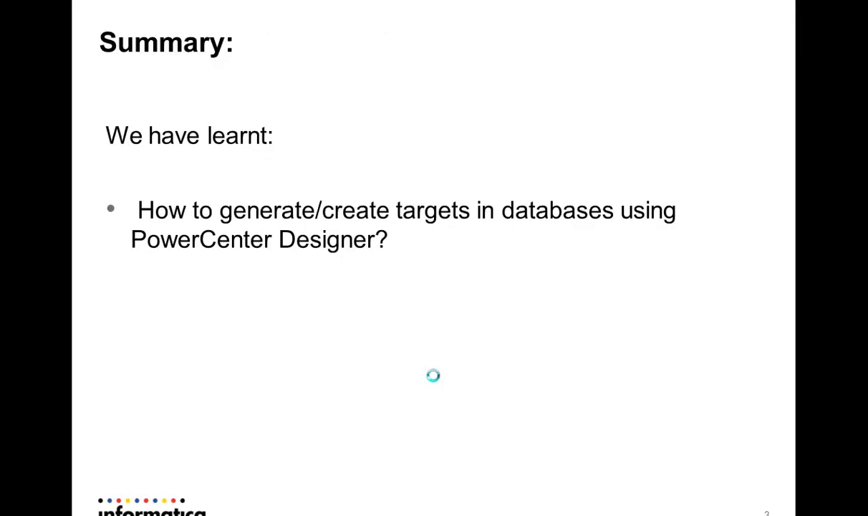